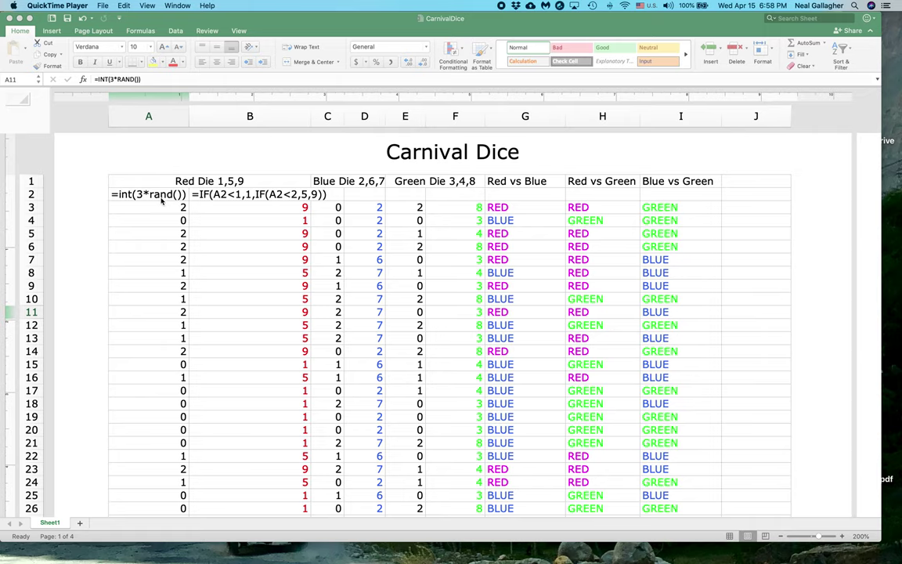
# Examine the random-number formula behind the first red die roll in cell A3
pyautogui.click(163, 207)
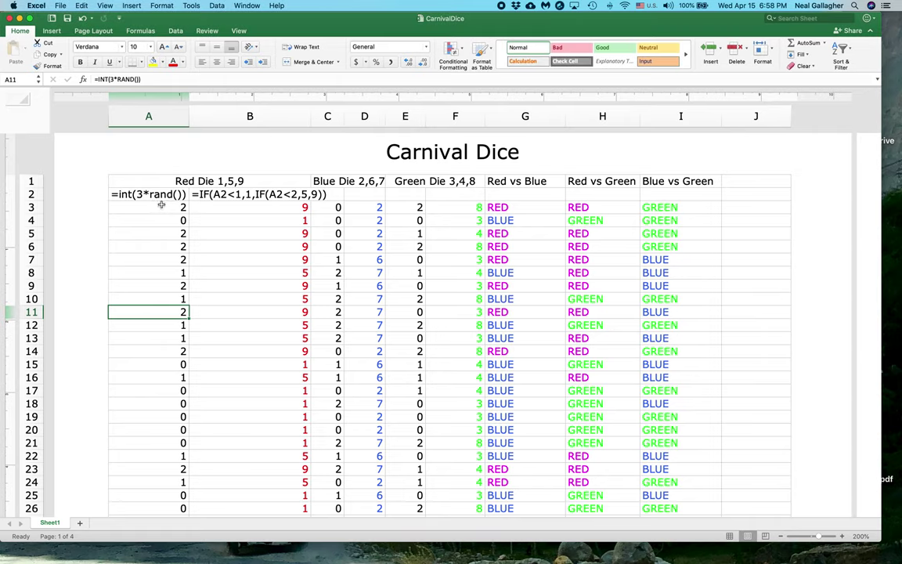
pyautogui.click(159, 207)
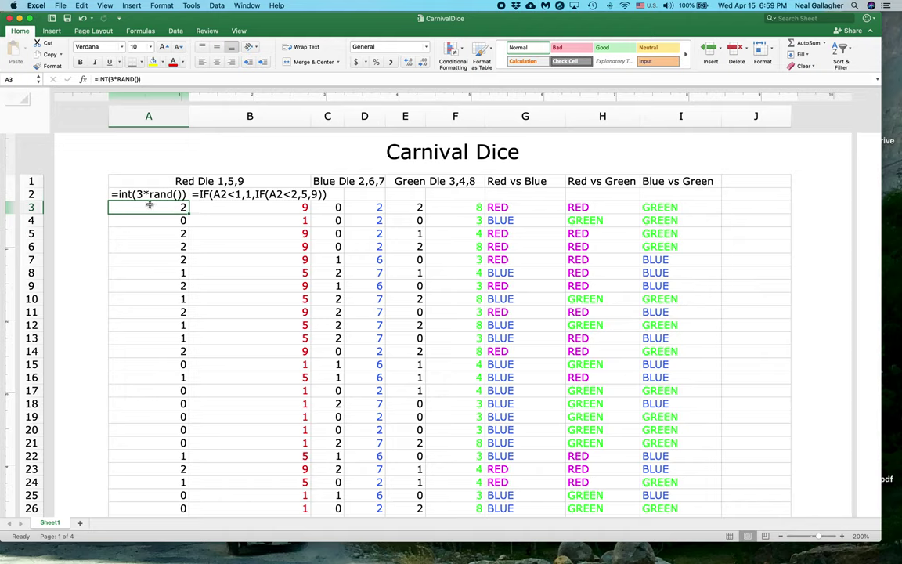
pyautogui.click(221, 195)
pyautogui.doubleClick(227, 194)
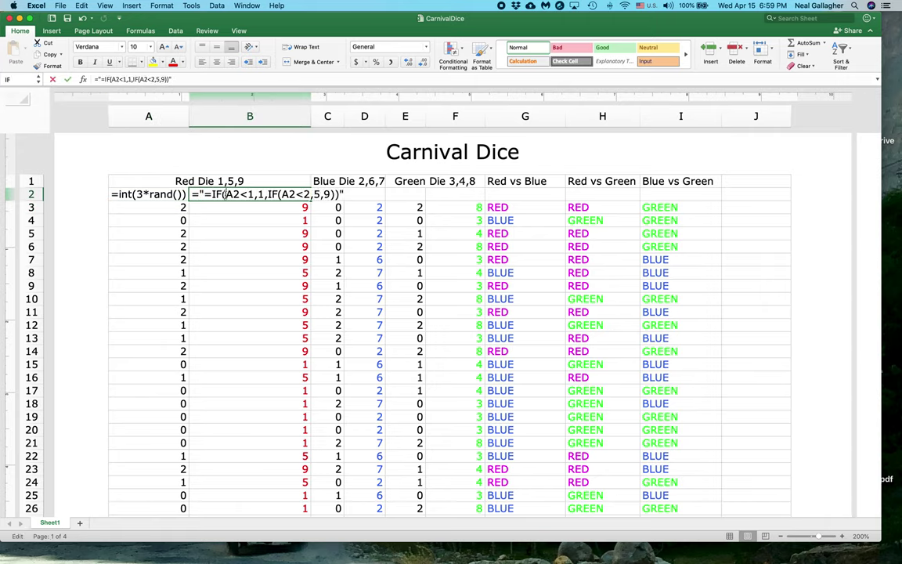
pyautogui.click(236, 194)
pyautogui.press('BackSpace')
pyautogui.write('3')
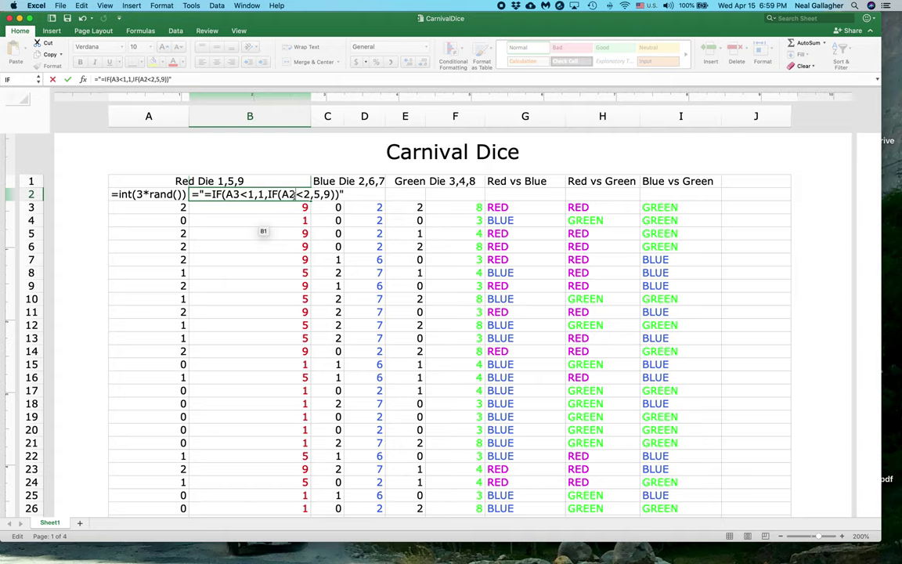
pyautogui.click(294, 194)
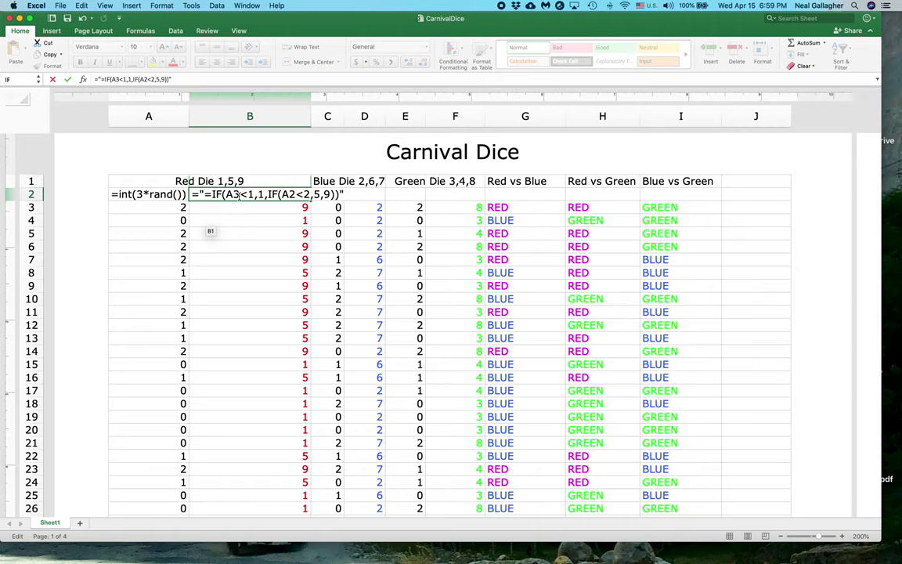
pyautogui.press('BackSpace')
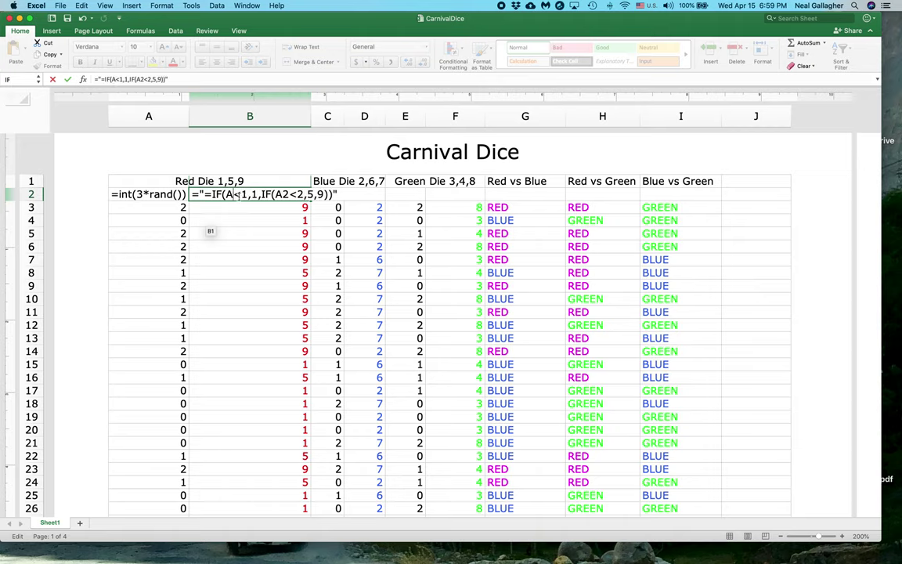
pyautogui.write('2')
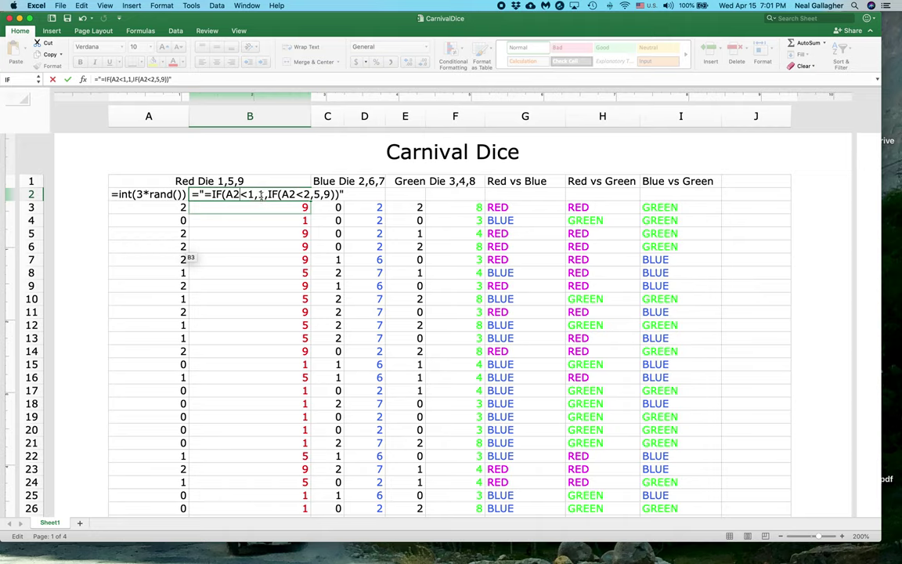
pyautogui.moveTo(180, 213); pyautogui.dragTo(166, 196)
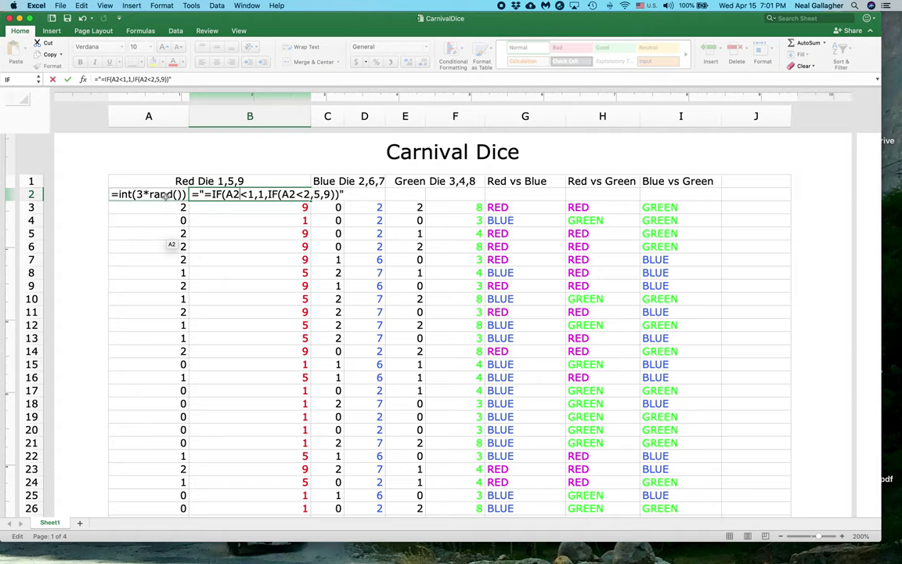
pyautogui.moveTo(165, 196); pyautogui.dragTo(236, 179)
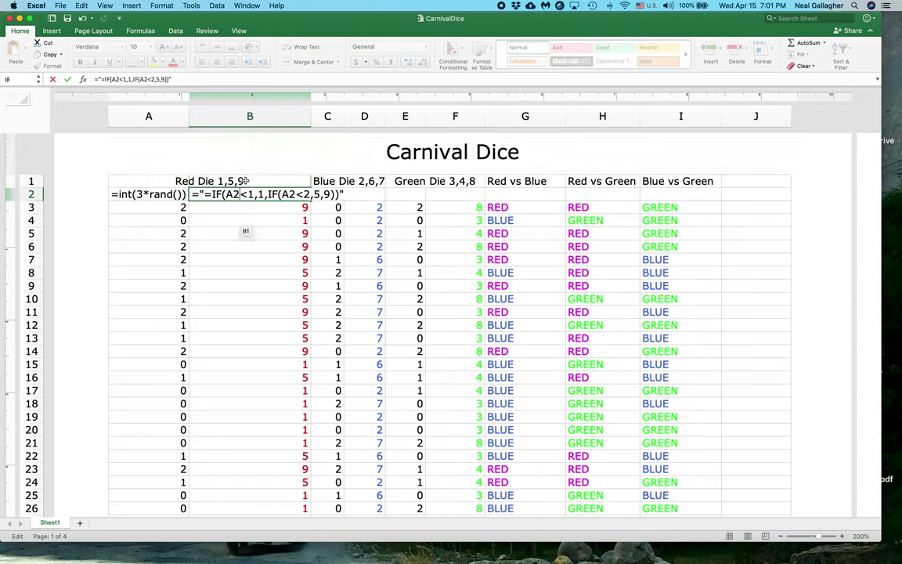
pyautogui.moveTo(245, 181); pyautogui.dragTo(280, 180)
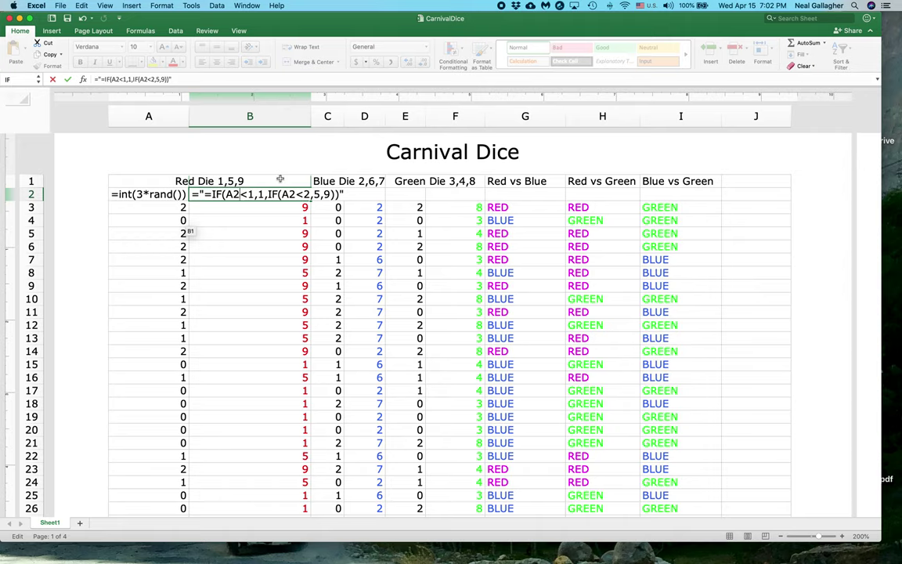
pyautogui.moveTo(280, 179); pyautogui.dragTo(326, 208)
# Examine the row 3 formulas that generate the blue and green die rolls in cells C3 through F3
pyautogui.click(326, 207)
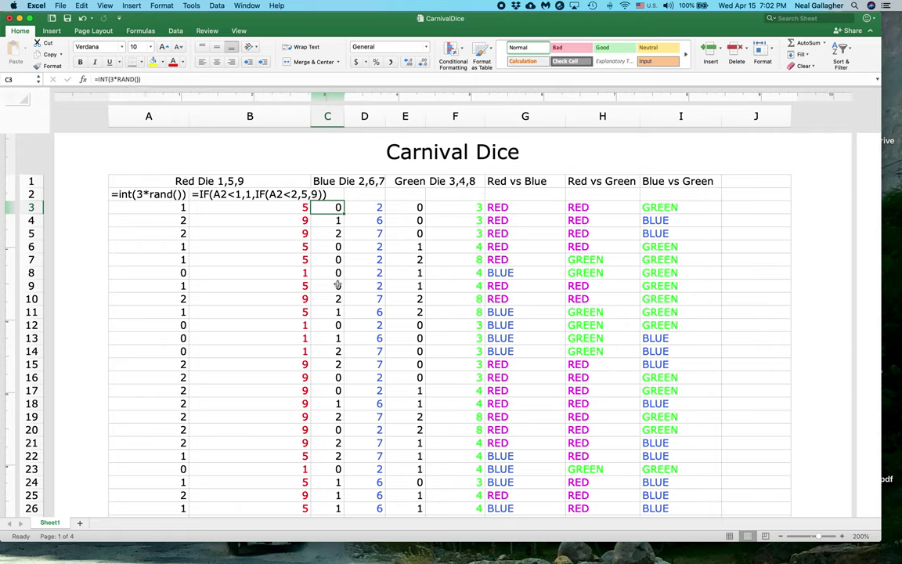
pyautogui.click(373, 207)
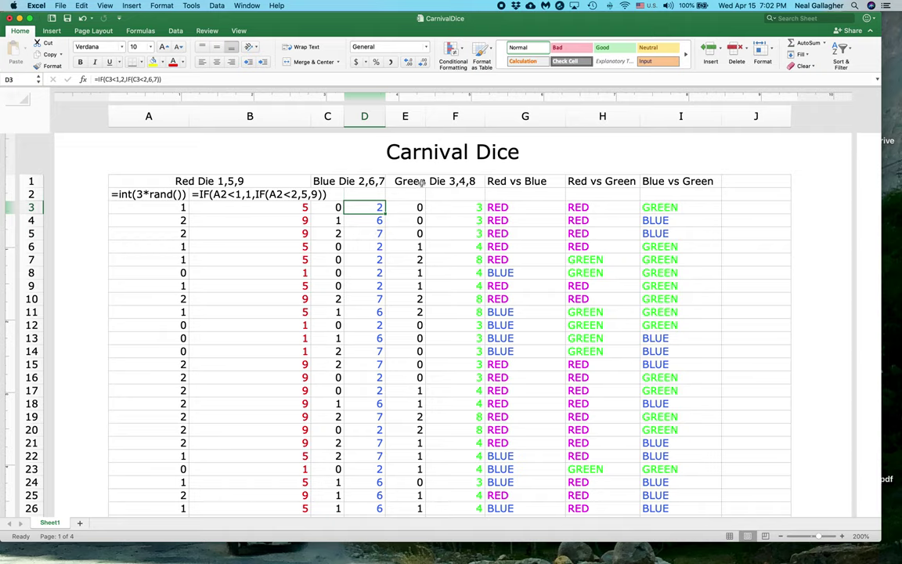
pyautogui.click(420, 208)
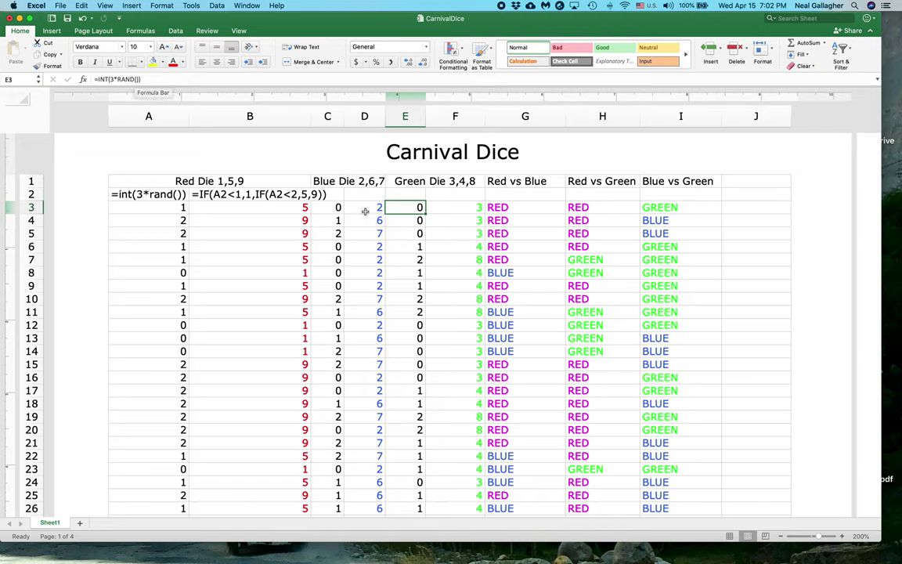
pyautogui.click(459, 209)
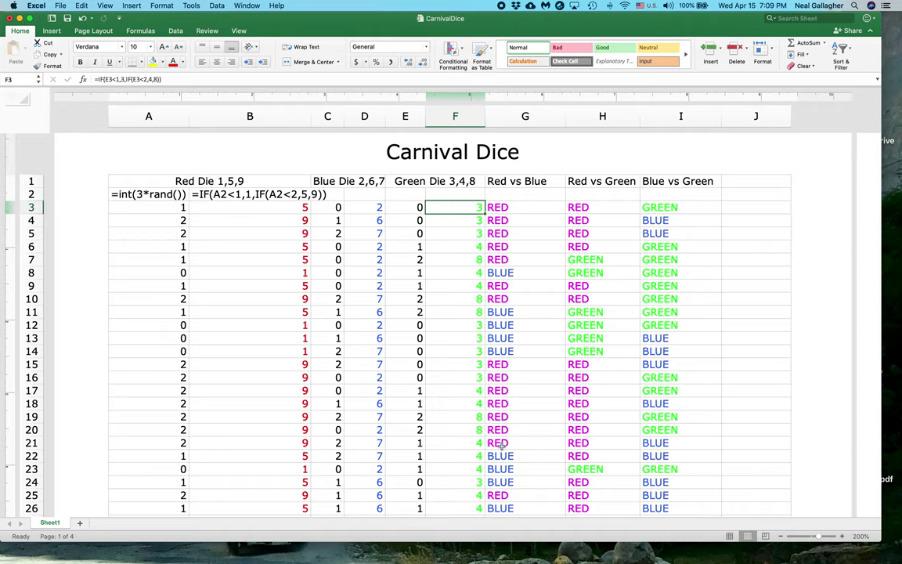
# Examine and compare the winner formulas in G3, H3 and I3 for the three die match-ups
pyautogui.click(530, 209)
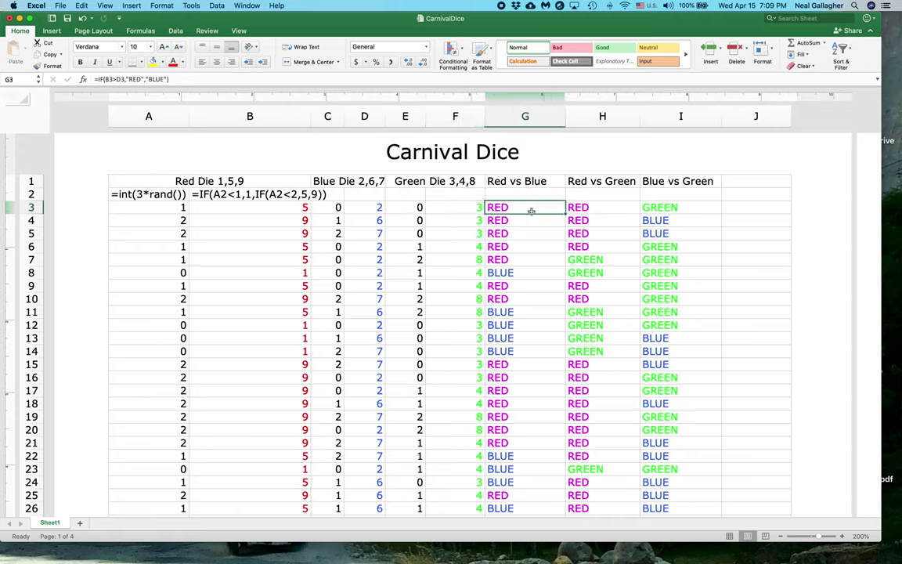
pyautogui.click(596, 210)
pyautogui.click(671, 207)
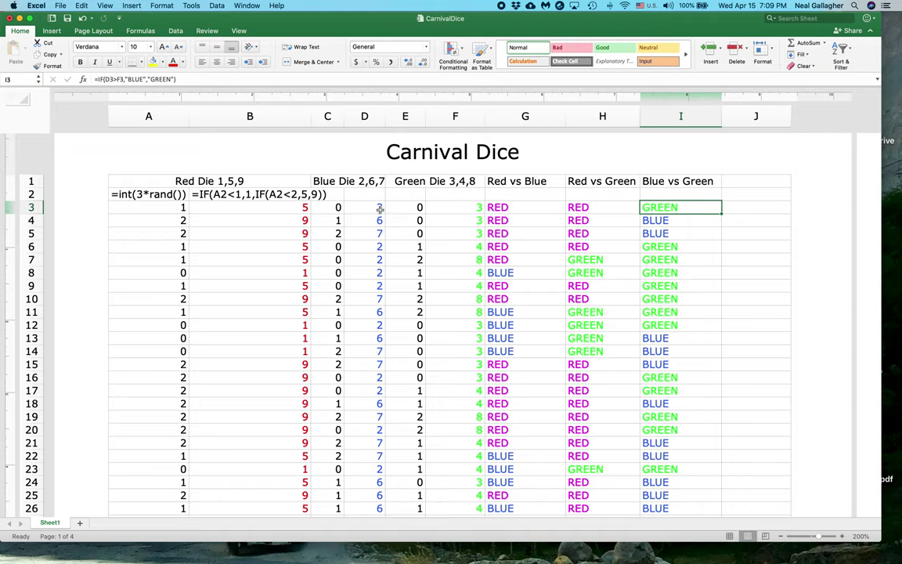
pyautogui.click(523, 210)
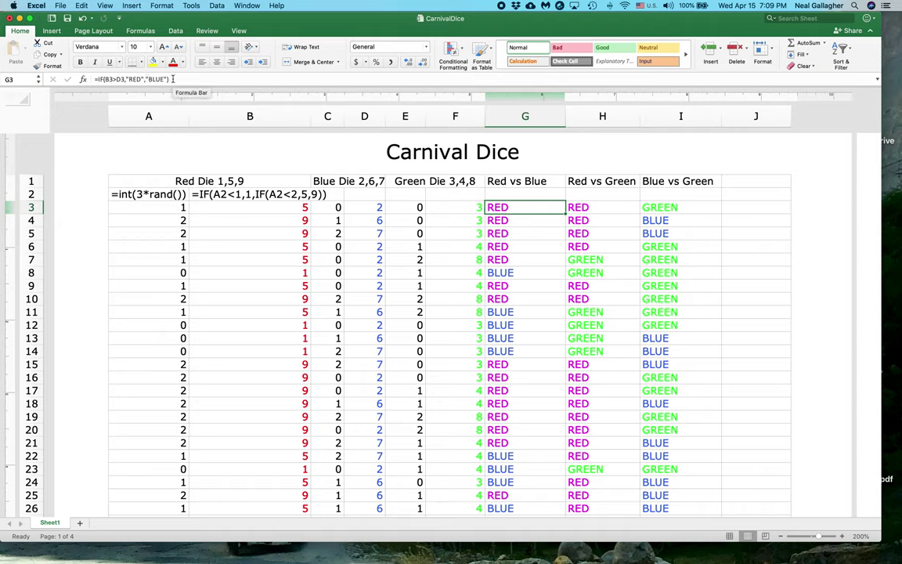
pyautogui.click(605, 208)
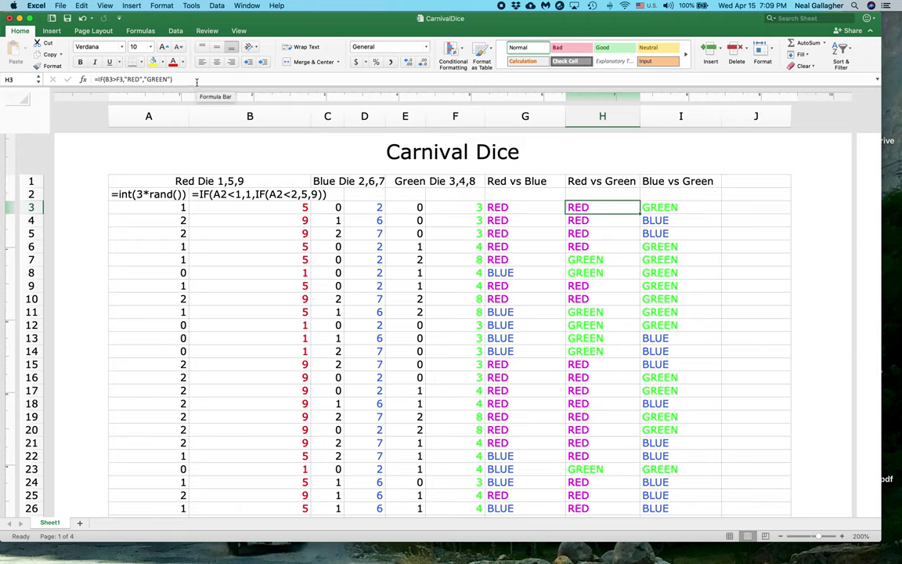
pyautogui.click(674, 206)
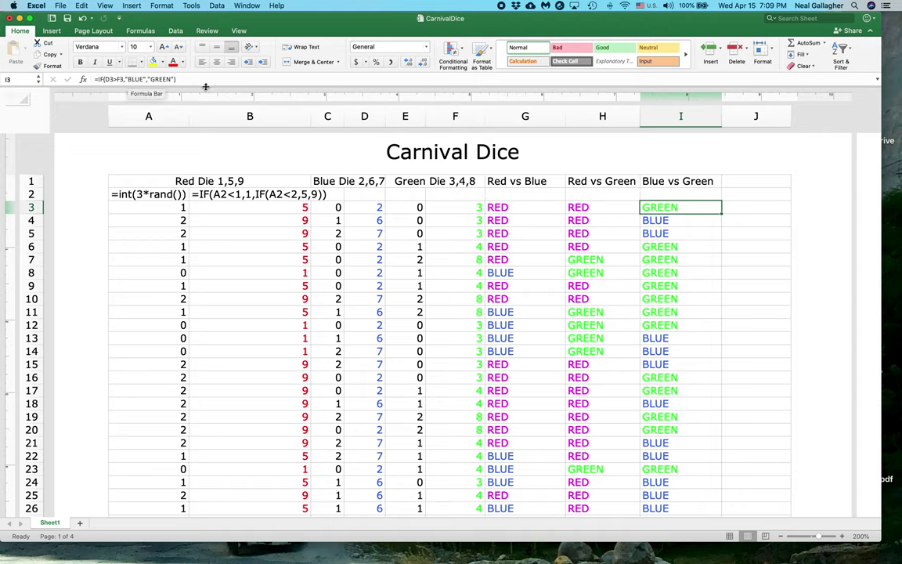
pyautogui.click(529, 206)
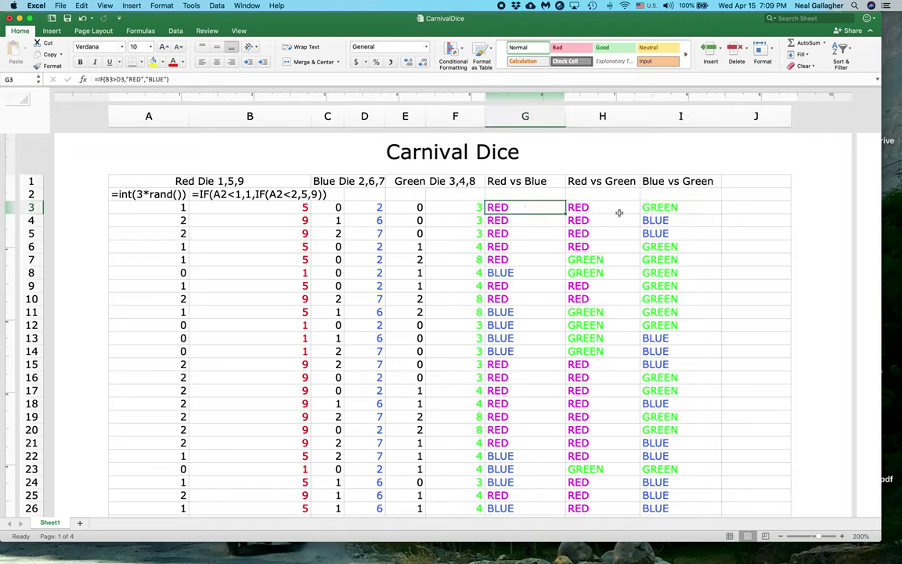
pyautogui.click(609, 208)
pyautogui.click(678, 209)
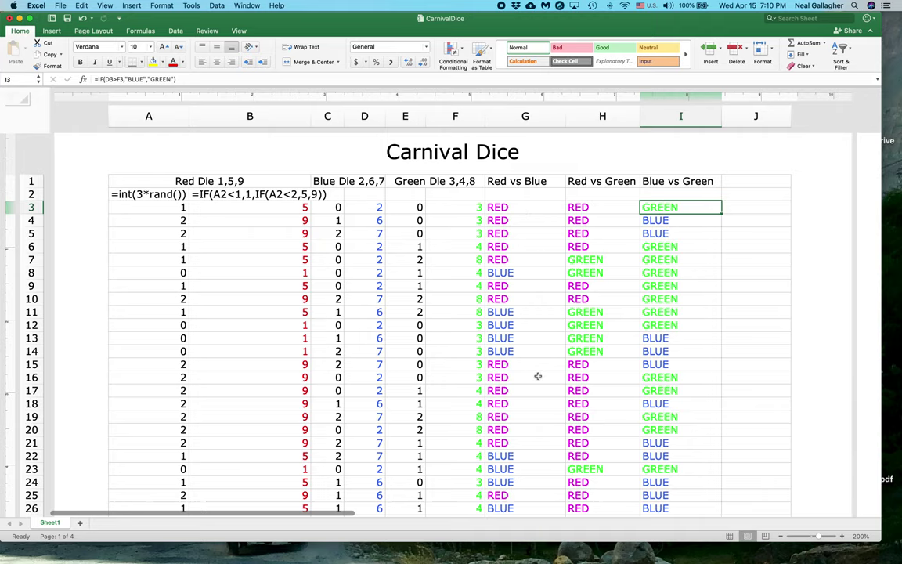
# Review the simulated rolls and match-up winners down to row 35 and return to the start of the sheet
pyautogui.scroll(-10, 538, 377)
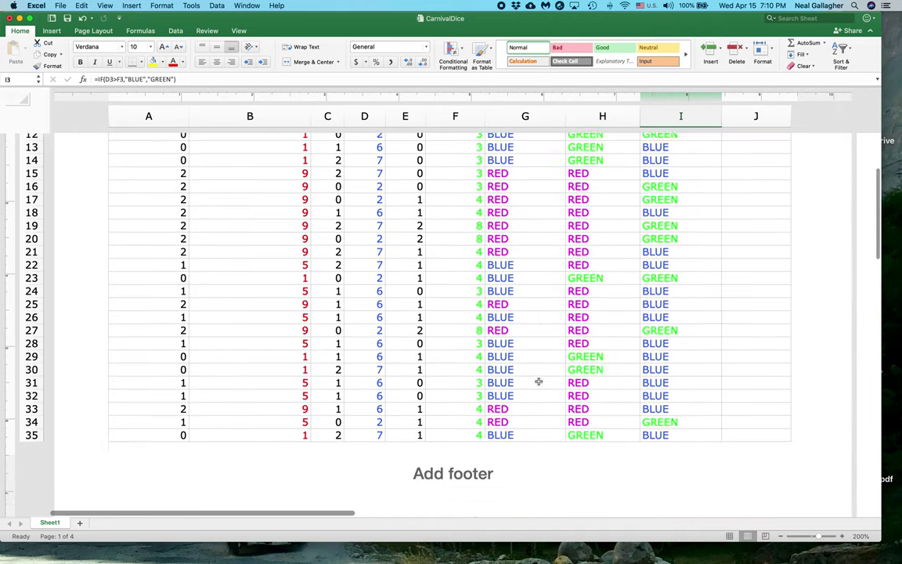
pyautogui.scroll(5, 538, 381)
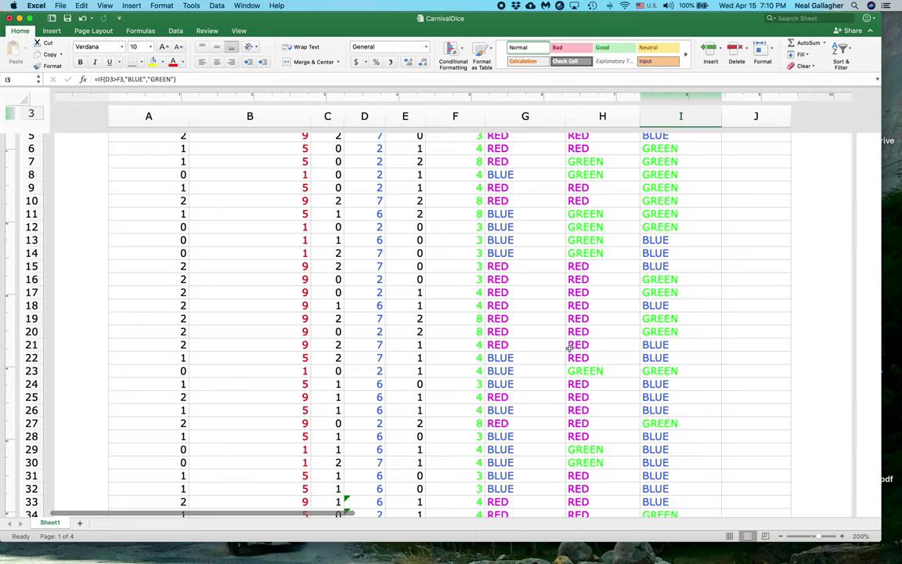
pyautogui.scroll(5, 573, 354)
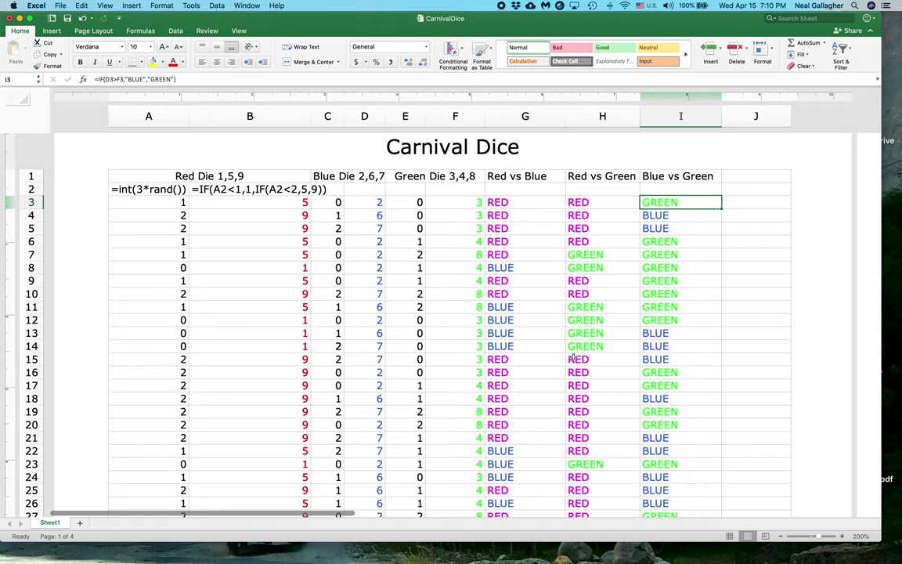
# Examine the tables of possible outcomes and the win counts for each die pairing in columns K through S
pyautogui.hotkey('ctrl', 'Right')
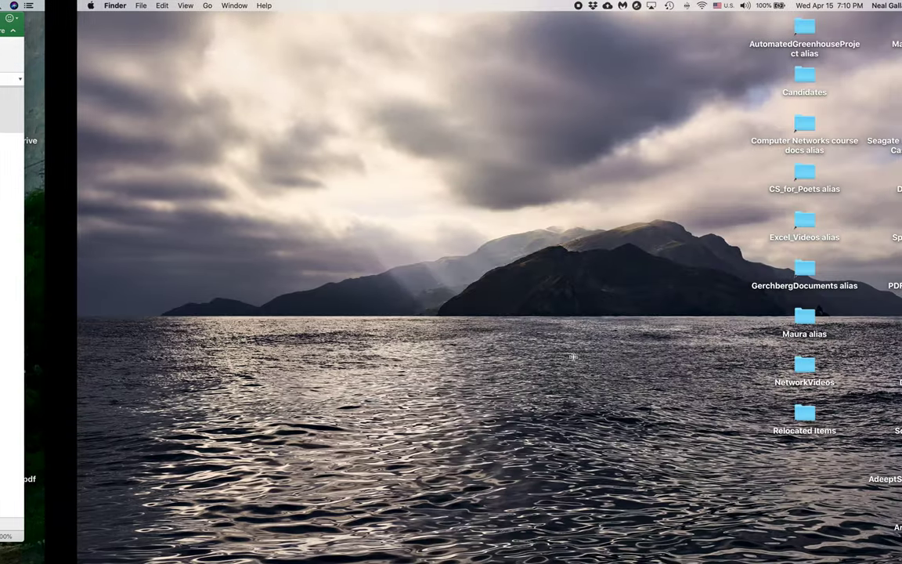
pyautogui.hotkey('ctrl', 'Left')
pyautogui.hscroll(15, 574, 359)
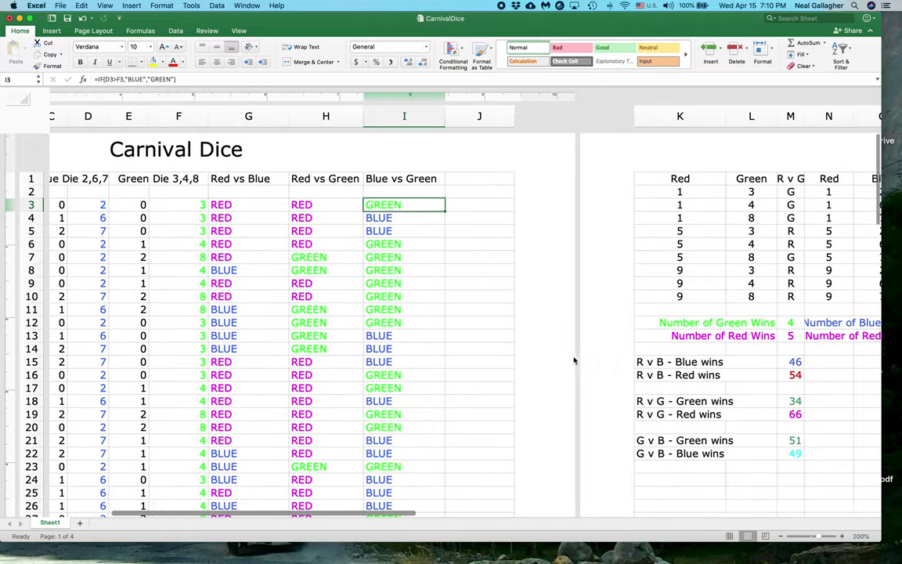
pyautogui.scroll(-4, 574, 359)
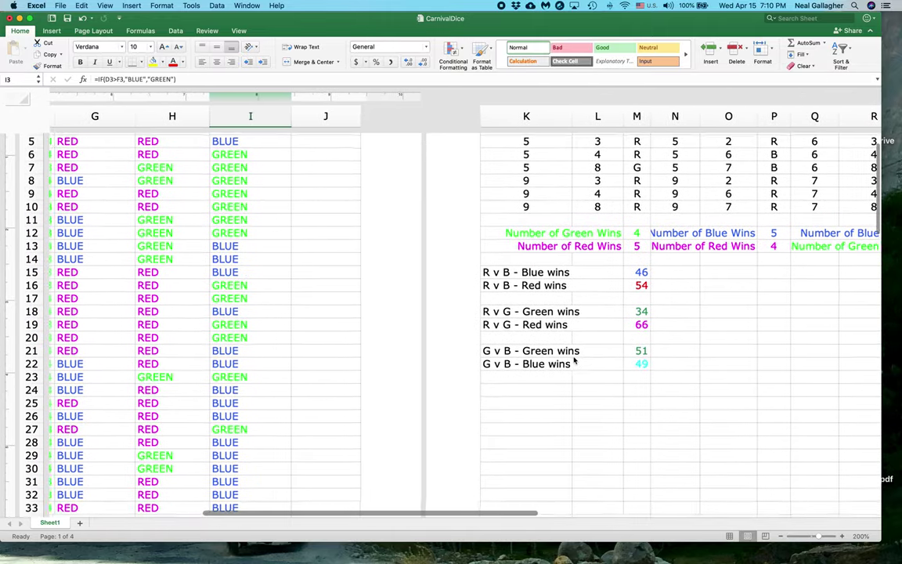
pyautogui.hscroll(2, 574, 360)
pyautogui.scroll(4, 574, 359)
pyautogui.hscroll(3, 574, 360)
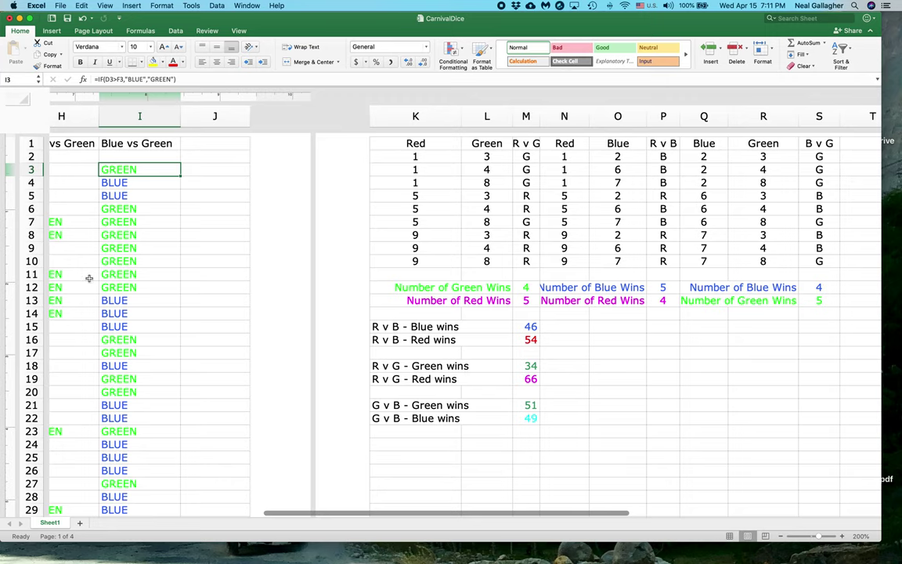
pyautogui.hscroll(-8, 124, 307)
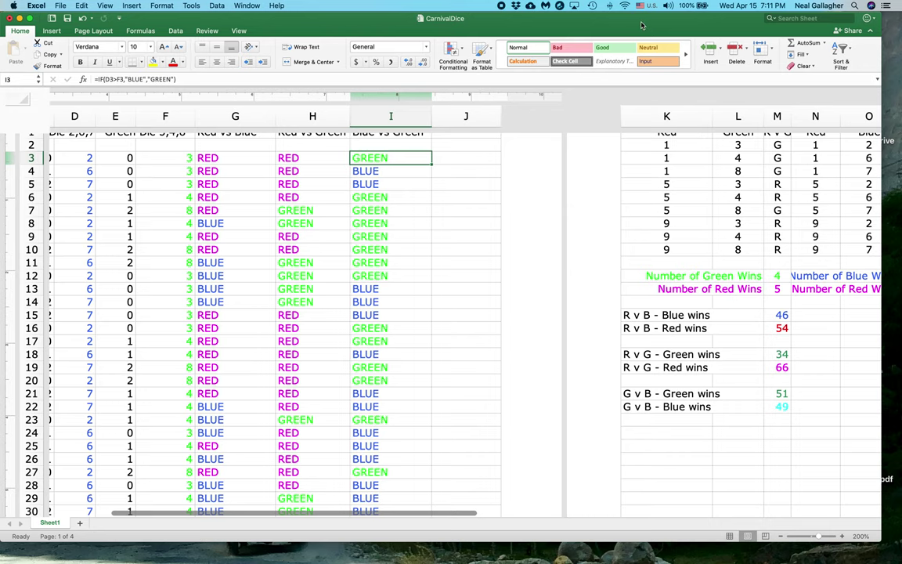
# Shift the workbook window aside and enter 1 in the empty cell N26 to recalculate the simulated rolls
pyautogui.moveTo(580, 21); pyautogui.dragTo(470, 22)
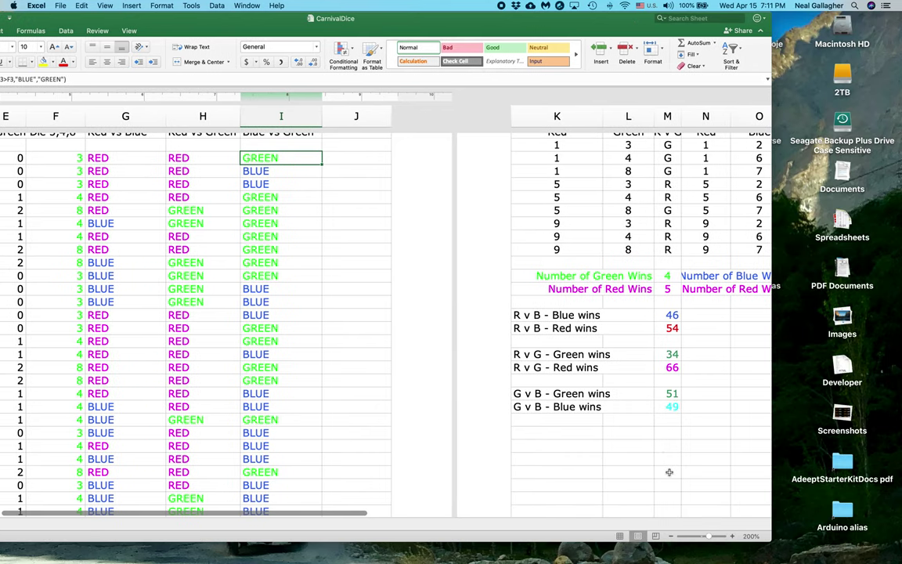
pyautogui.click(714, 459)
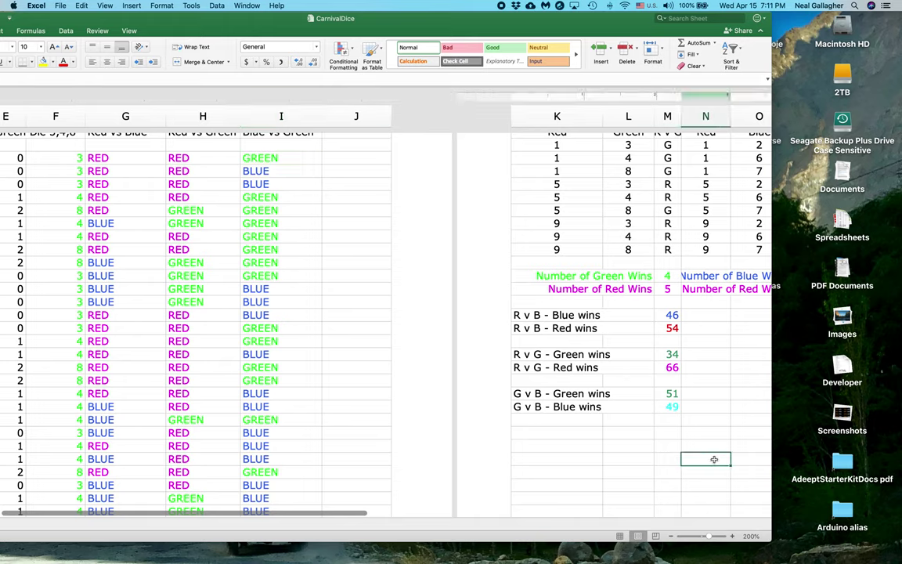
pyautogui.doubleClick(714, 460)
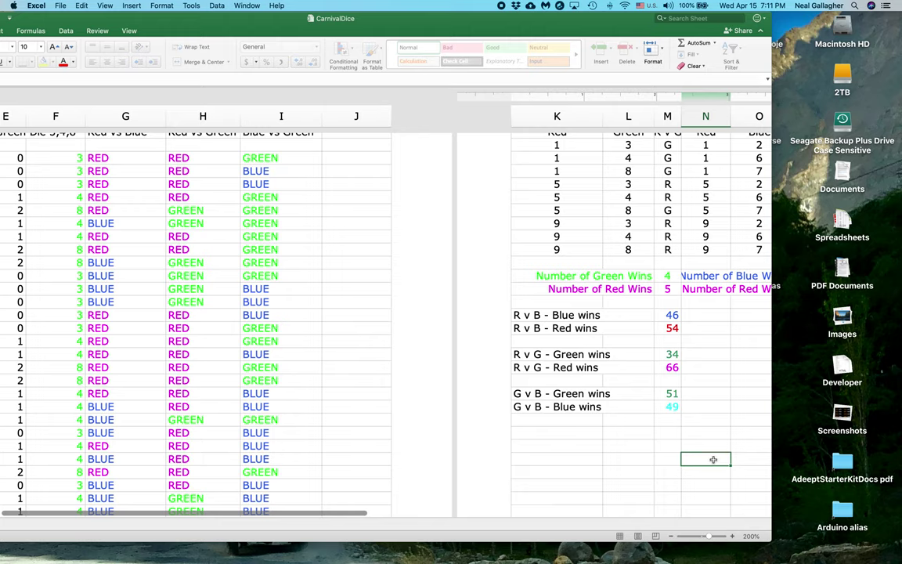
pyautogui.write('1')
pyautogui.hotkey('ctrl', 'Return')
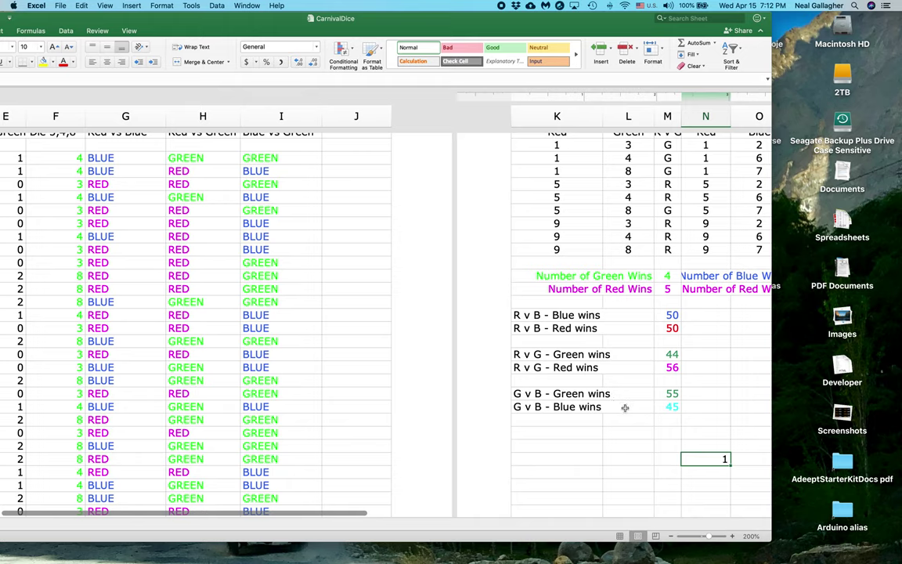
# Enter 1 in cell N27, just below the previous entry, to rerun the dice simulation
pyautogui.click(714, 472)
pyautogui.doubleClick(714, 472)
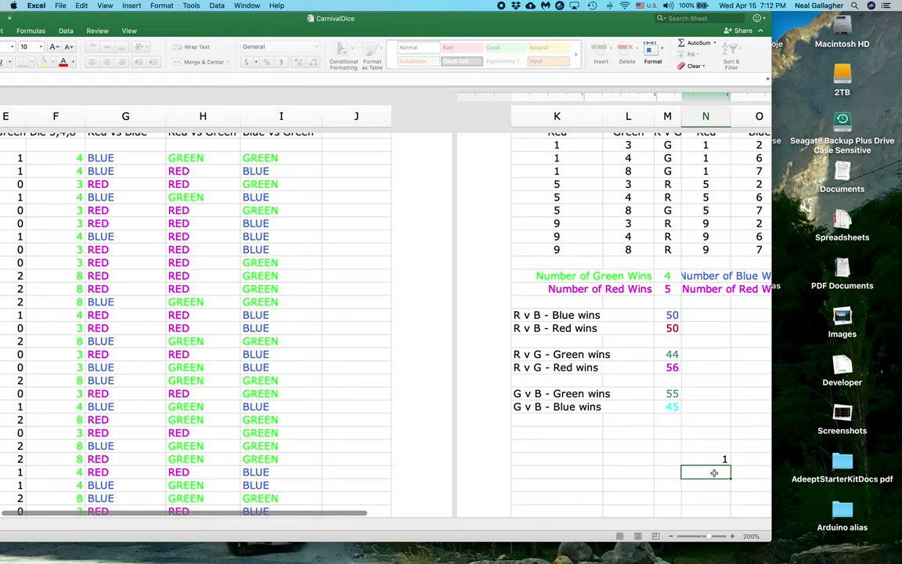
pyautogui.write('1')
pyautogui.press('Return')
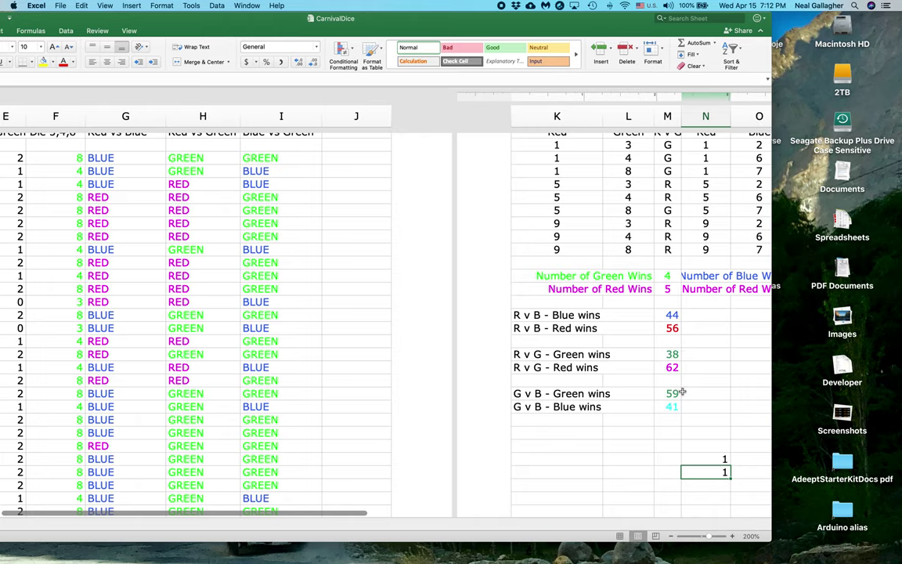
# Clear the entries in cells N26 and N27 one at a time to rerun the dice simulation twice
pyautogui.click(704, 462)
pyautogui.press('Delete')
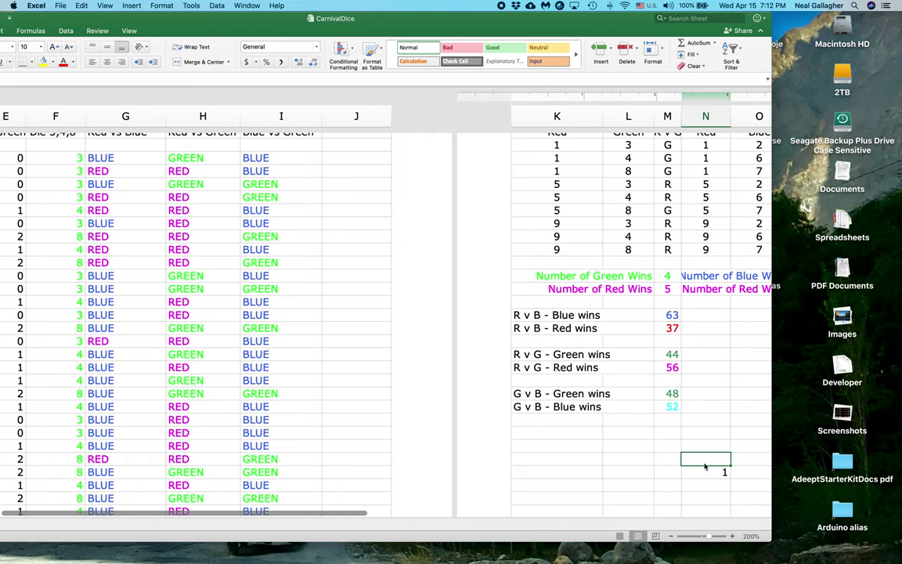
pyautogui.click(722, 472)
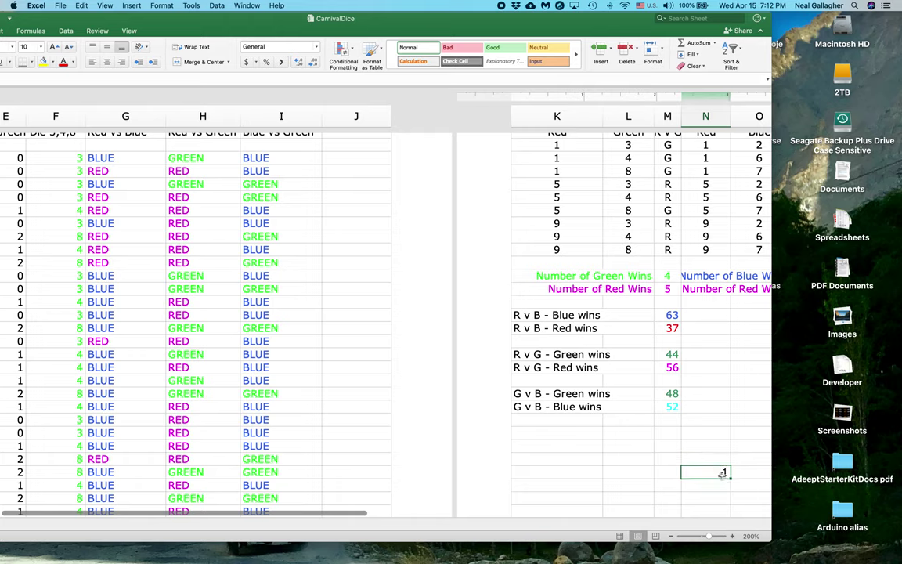
pyautogui.press('Delete')
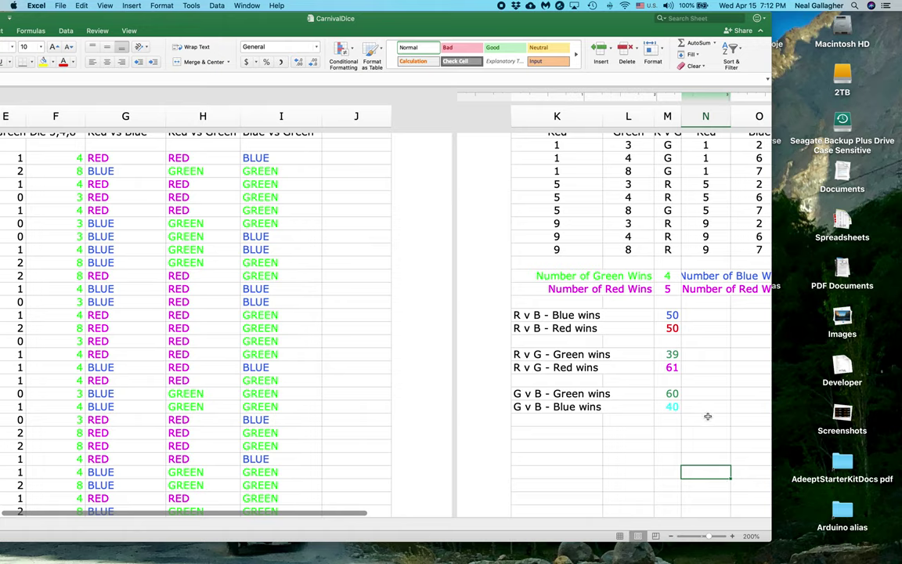
# Move the workbook window back into full view and return to the dice roll columns at the start of the sheet
pyautogui.moveTo(403, 28); pyautogui.dragTo(558, 28)
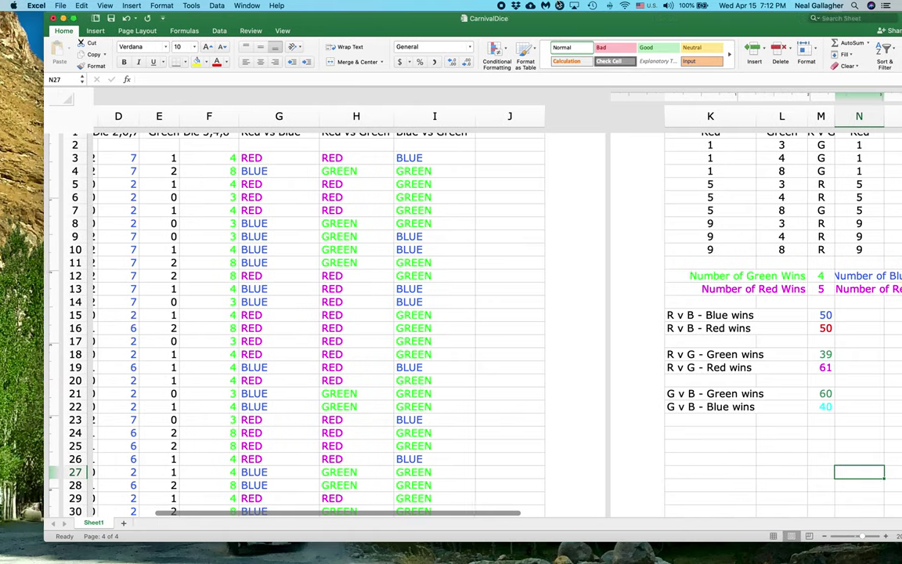
pyautogui.scroll(3, 520, 330)
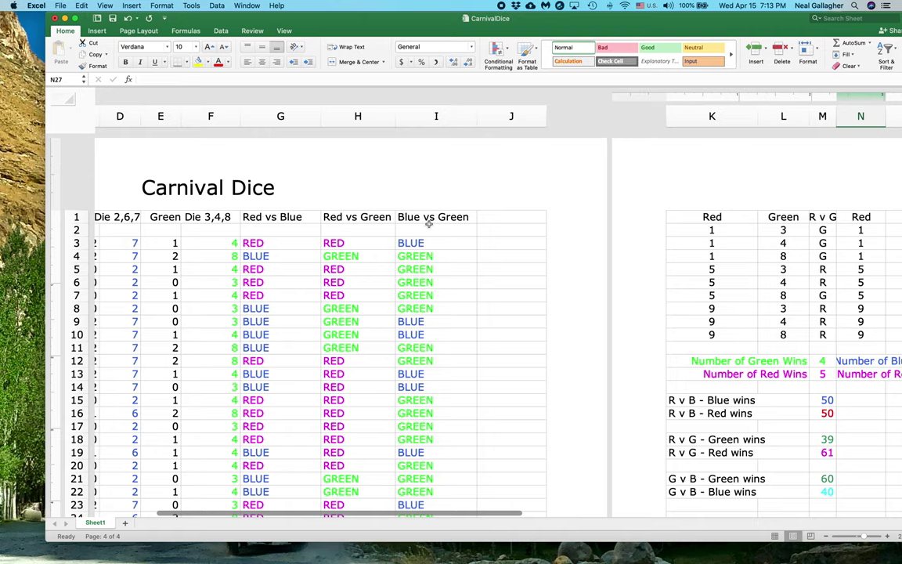
pyautogui.press('super+v')
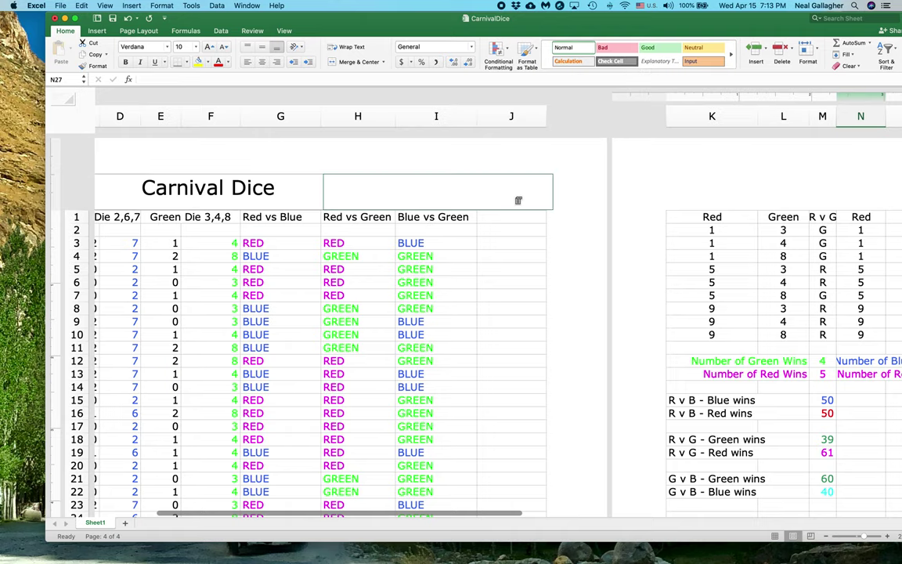
pyautogui.hscroll(-5, 517, 200)
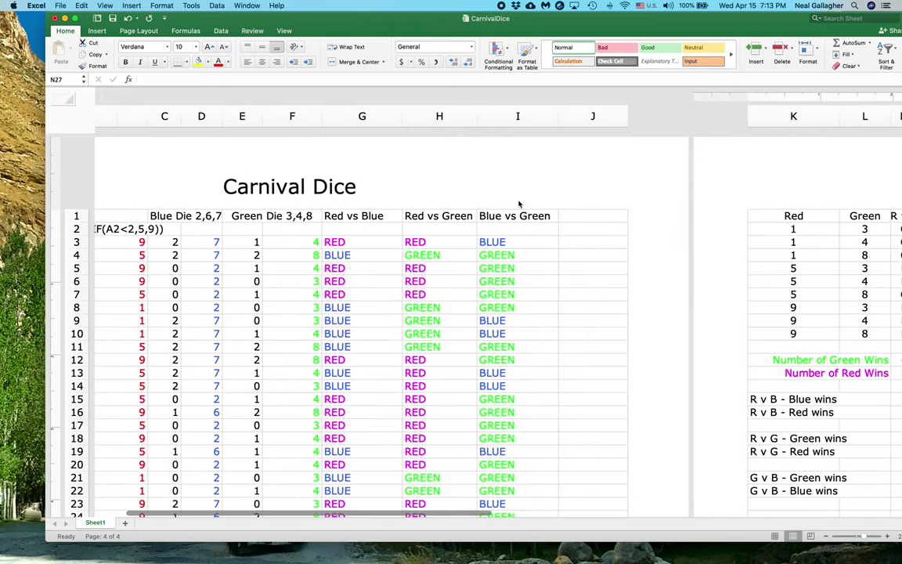
pyautogui.hscroll(-5, 518, 203)
pyautogui.scroll(-1, 519, 204)
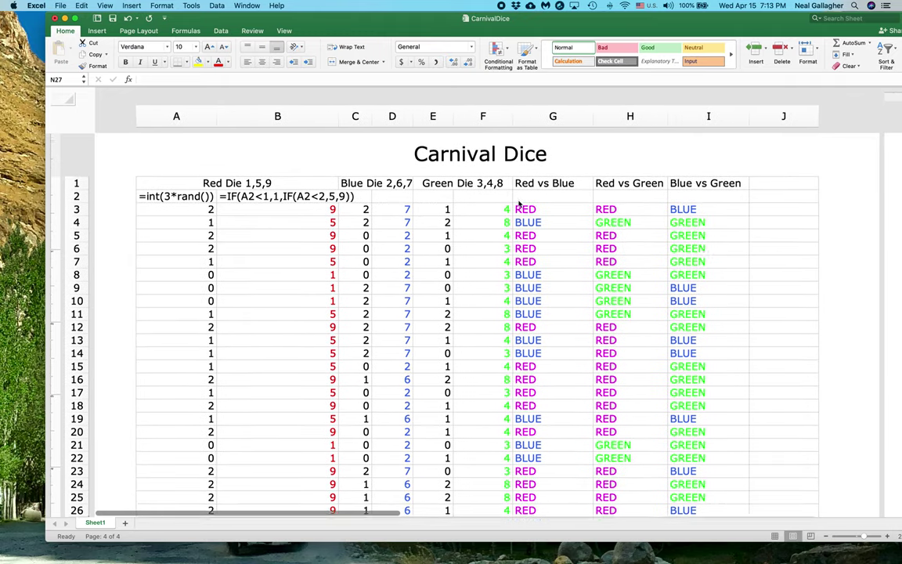
pyautogui.scroll(1, 519, 204)
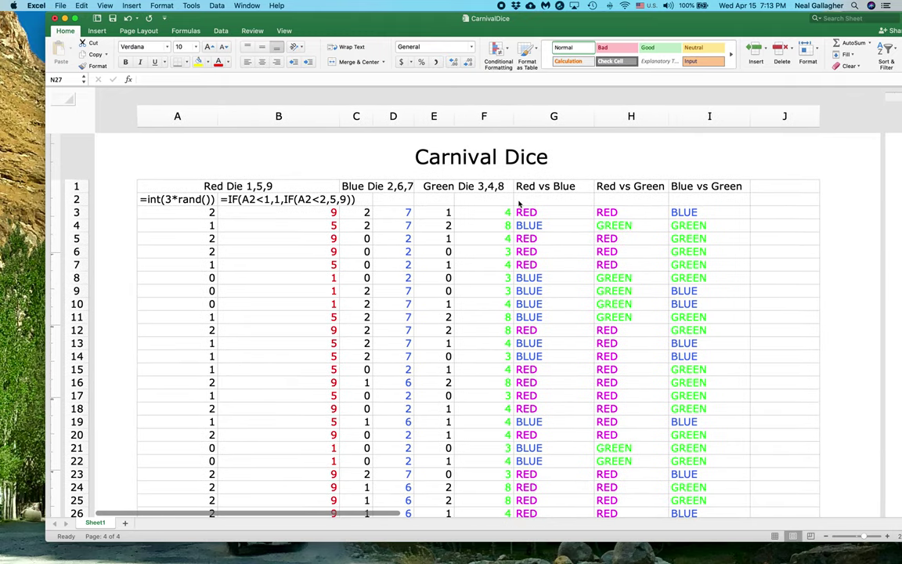